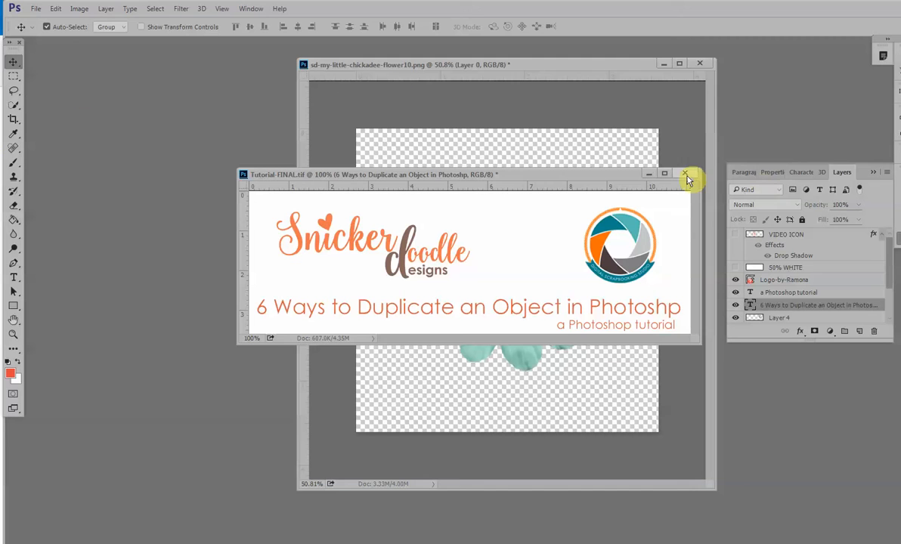
# Step: Duplicate the whole flower image as the document "sd-my-little-chickadee-flower10 copy" and close that duplicate document
pyautogui.click(646, 174)
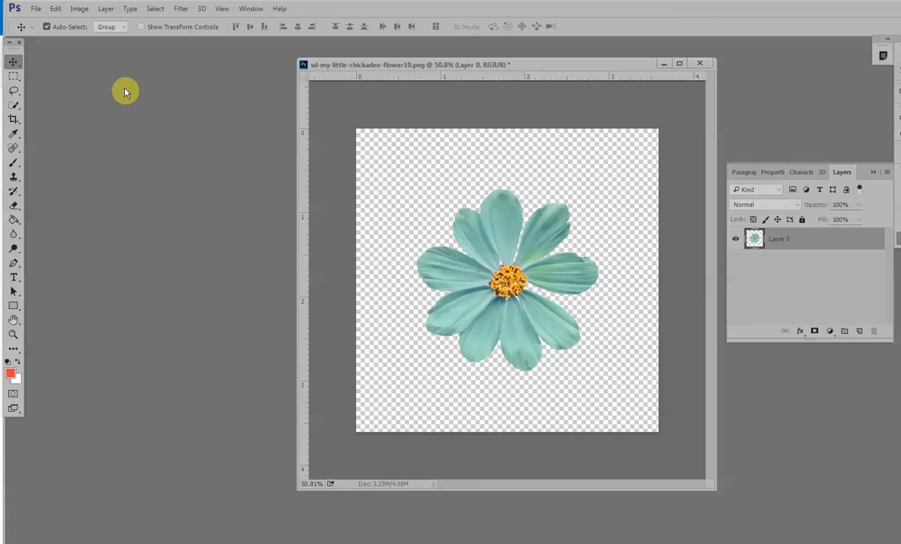
pyautogui.click(81, 11)
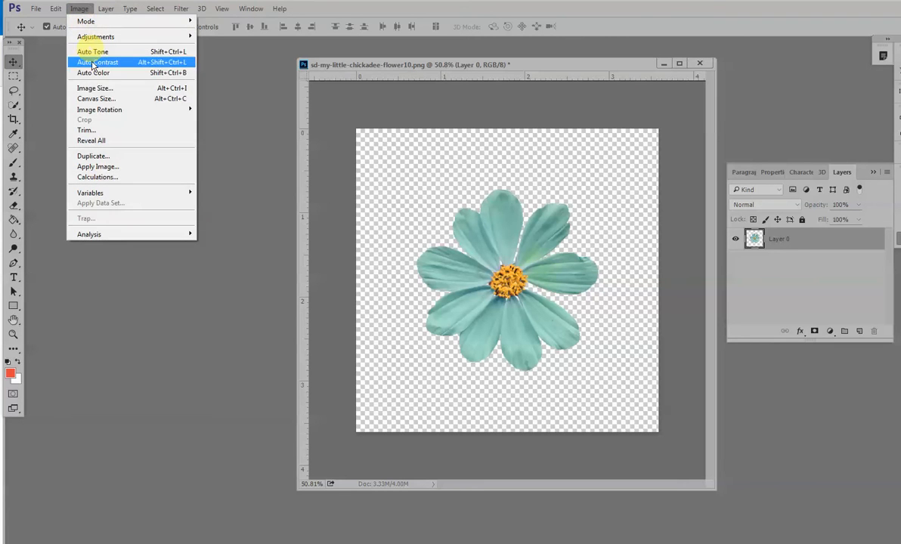
pyautogui.click(94, 156)
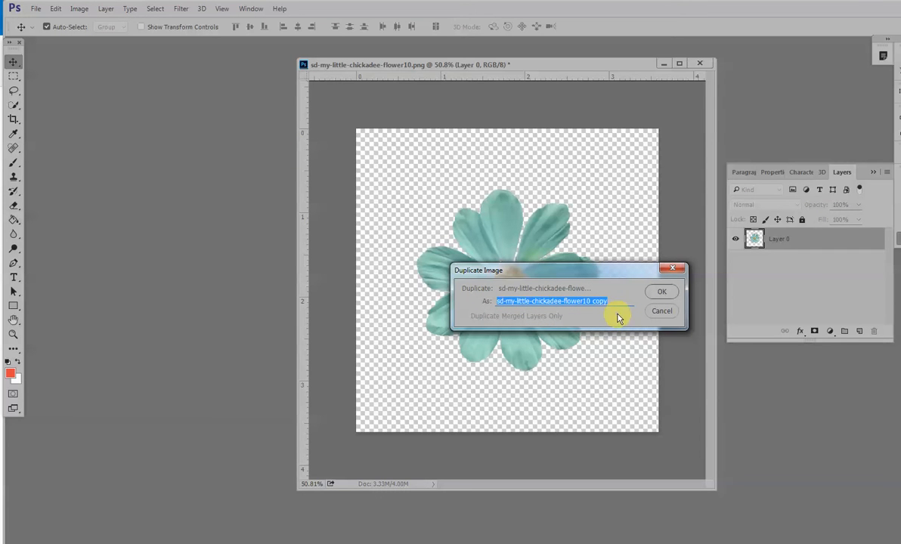
pyautogui.click(667, 295)
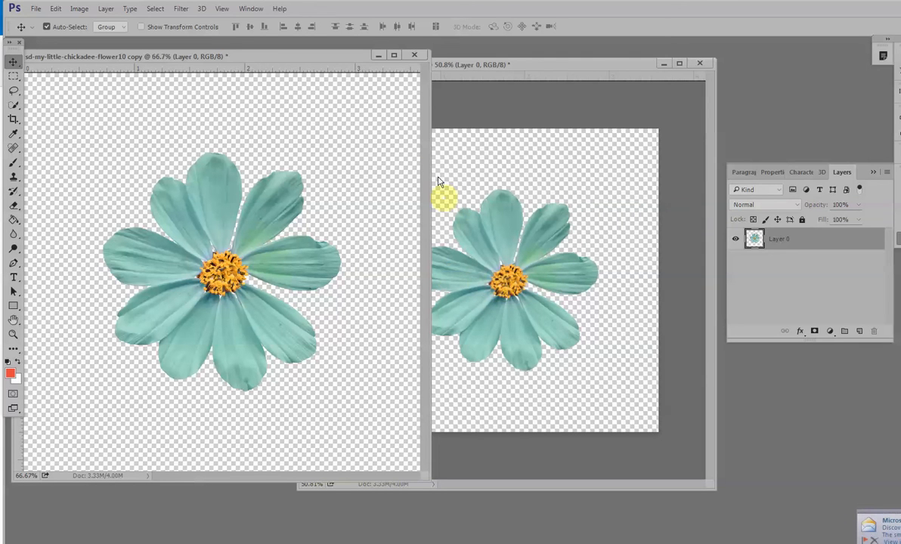
pyautogui.click(415, 56)
pyautogui.click(533, 221)
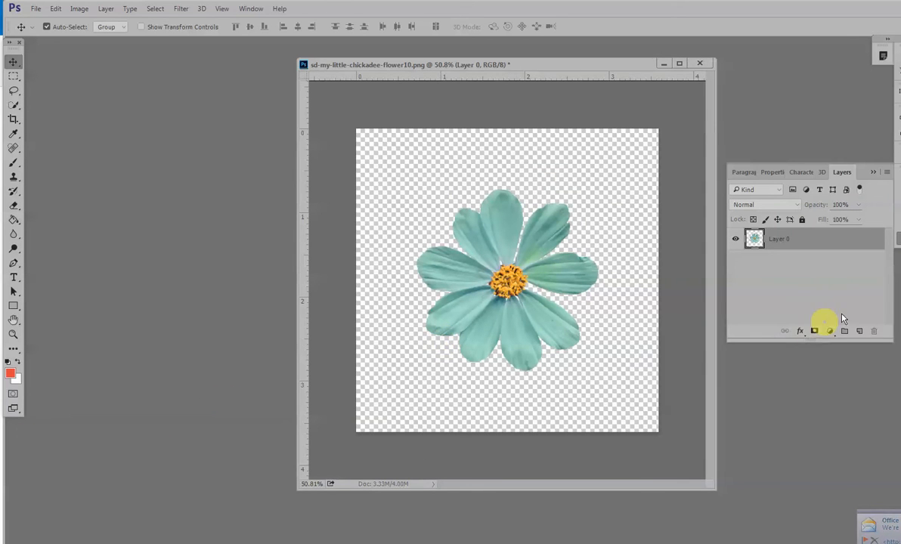
# Step: Duplicate Layer 0 within the same document under the name "Layer 0 copy" and delete the copied layer
pyautogui.rightClick(807, 241)
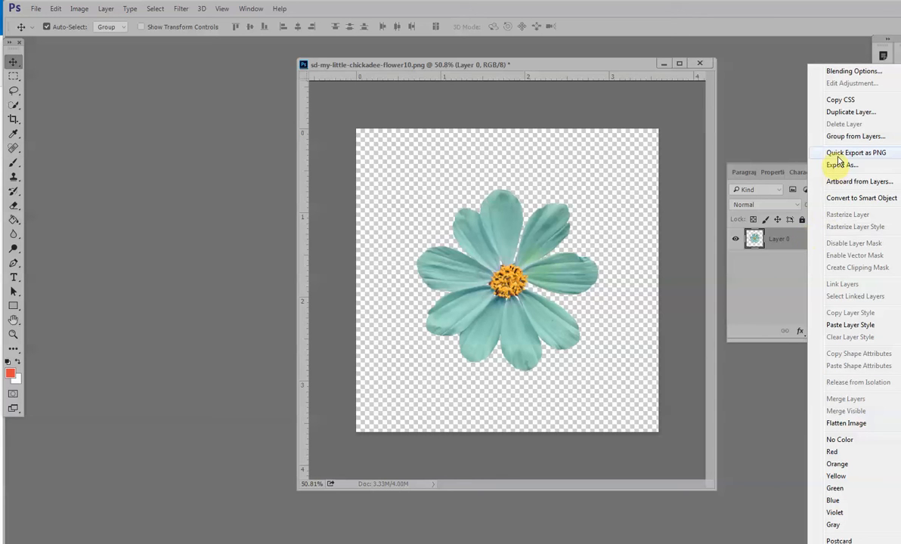
pyautogui.click(839, 113)
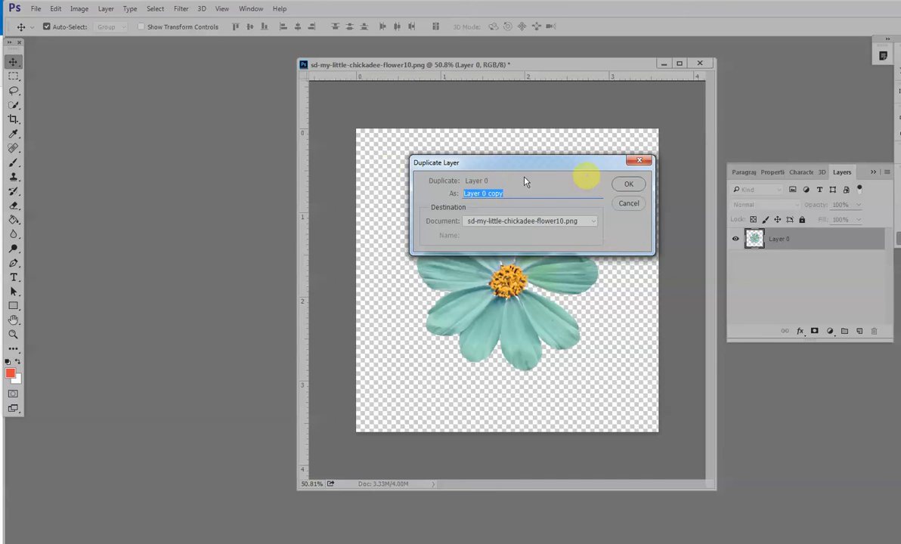
pyautogui.click(627, 184)
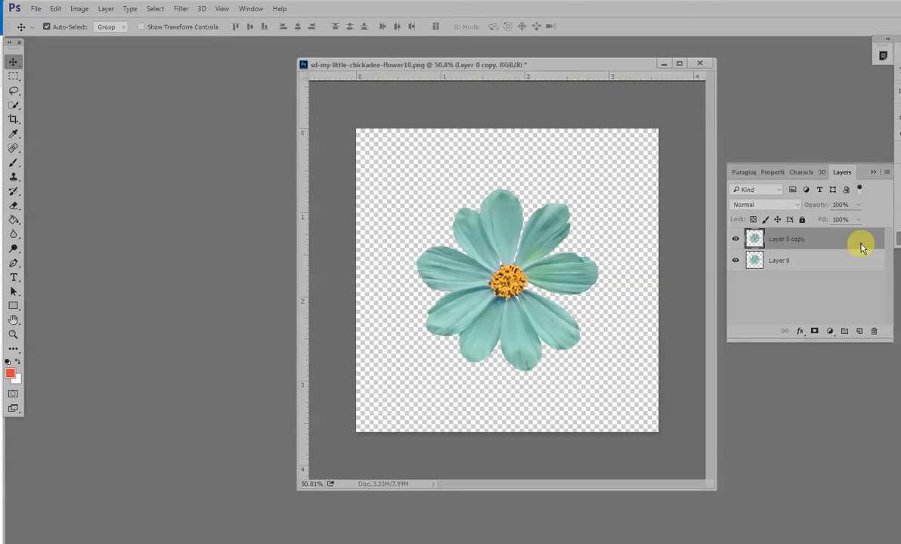
pyautogui.moveTo(867, 242); pyautogui.dragTo(873, 330)
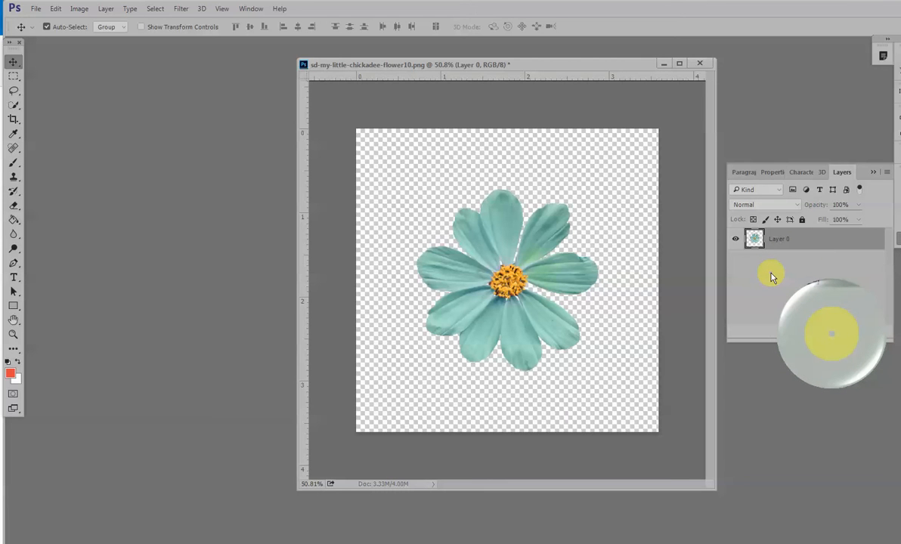
# Step: Copy Layer 0 directly within the layer stack twice, deleting the copied layer each time
pyautogui.press('alt')
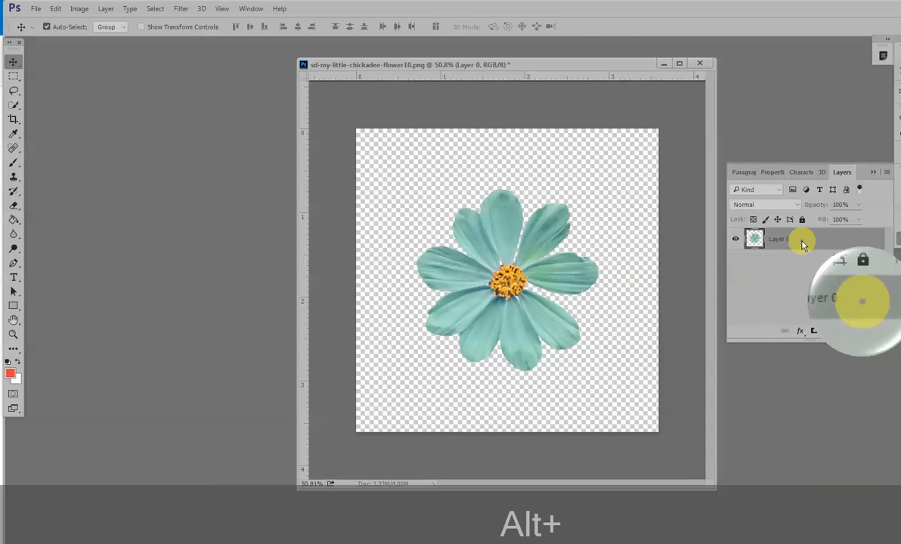
pyautogui.keyDown('alt'); pyautogui.click(802, 243); pyautogui.keyUp('alt')
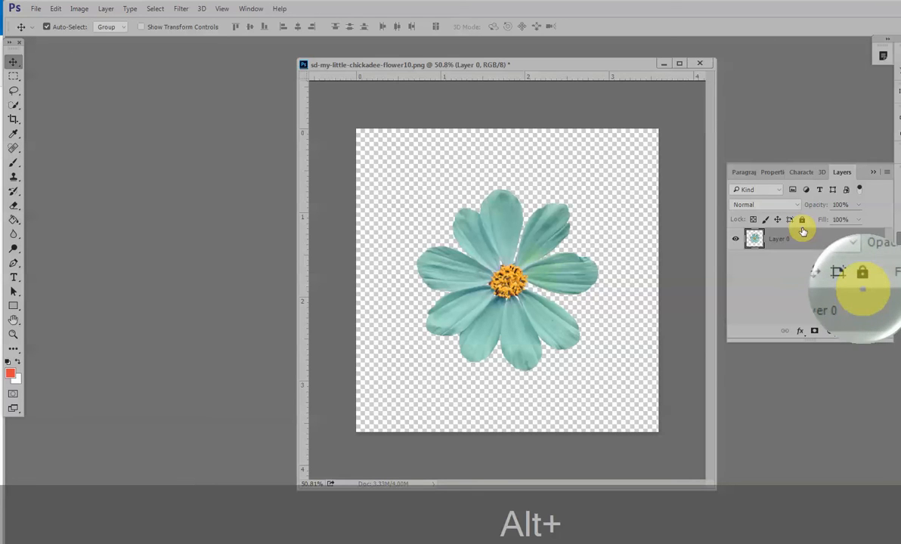
pyautogui.click(805, 239)
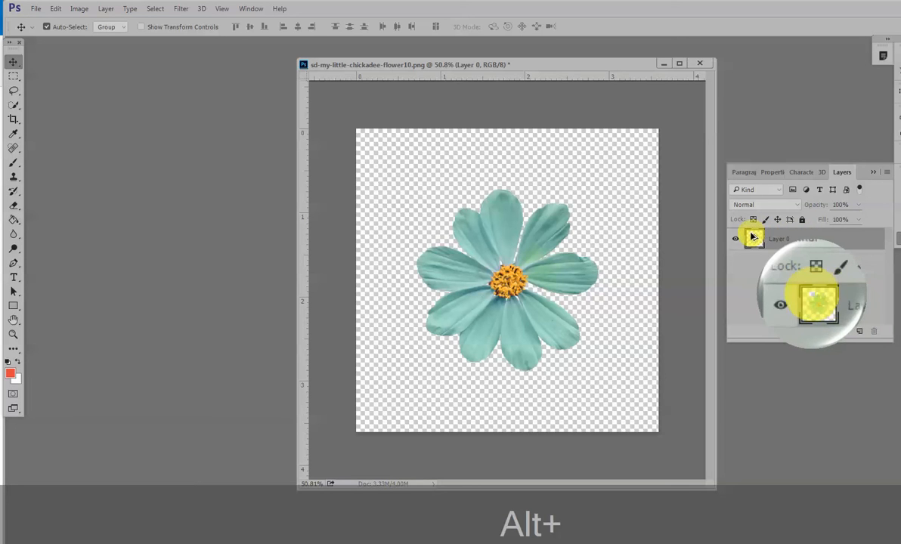
pyautogui.moveTo(752, 237); pyautogui.dragTo(752, 238)
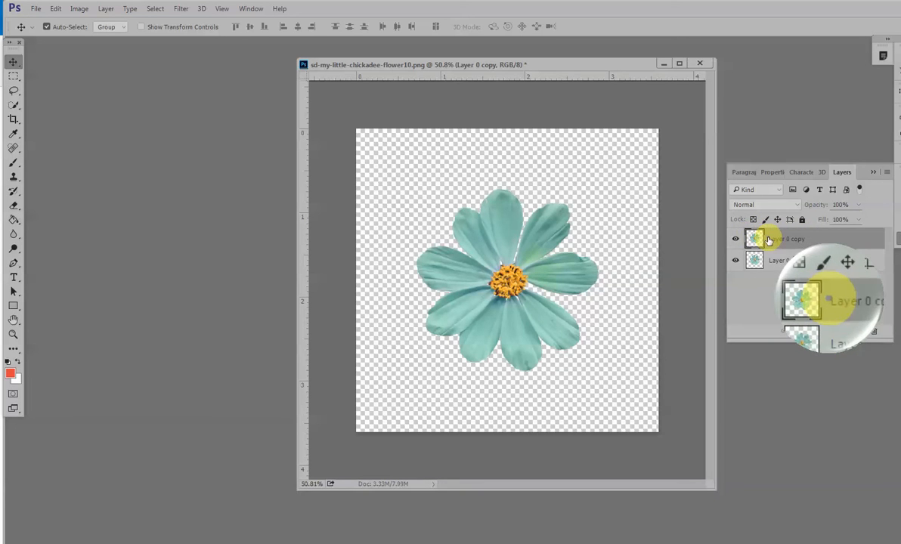
pyautogui.press('alt')
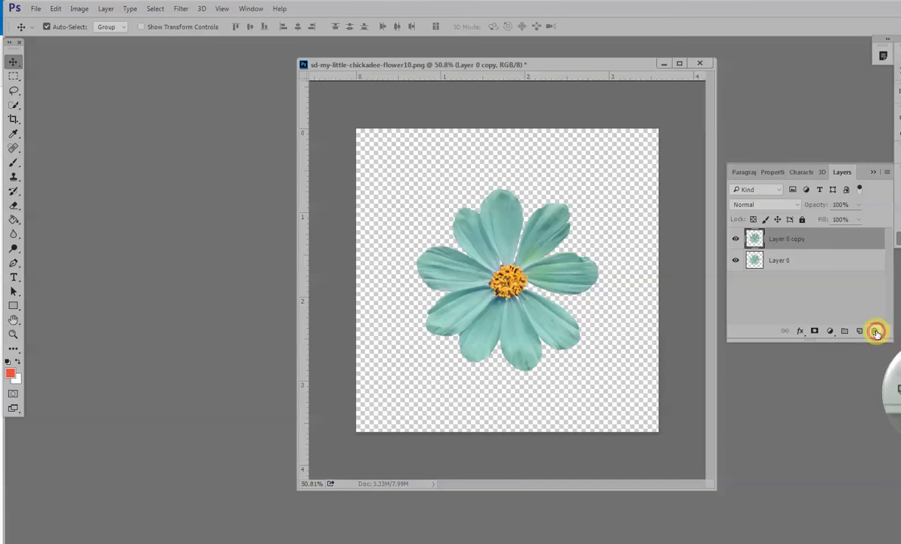
pyautogui.click(874, 330)
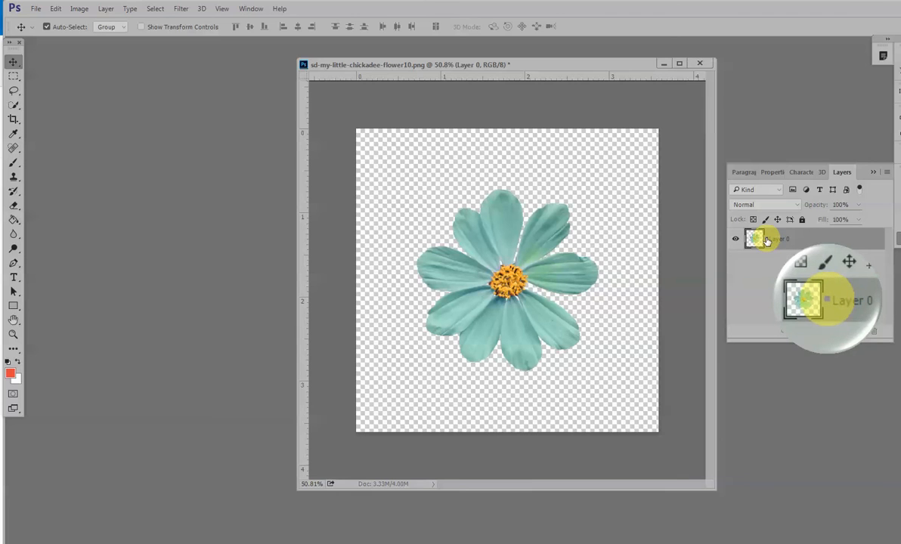
pyautogui.press('alt')
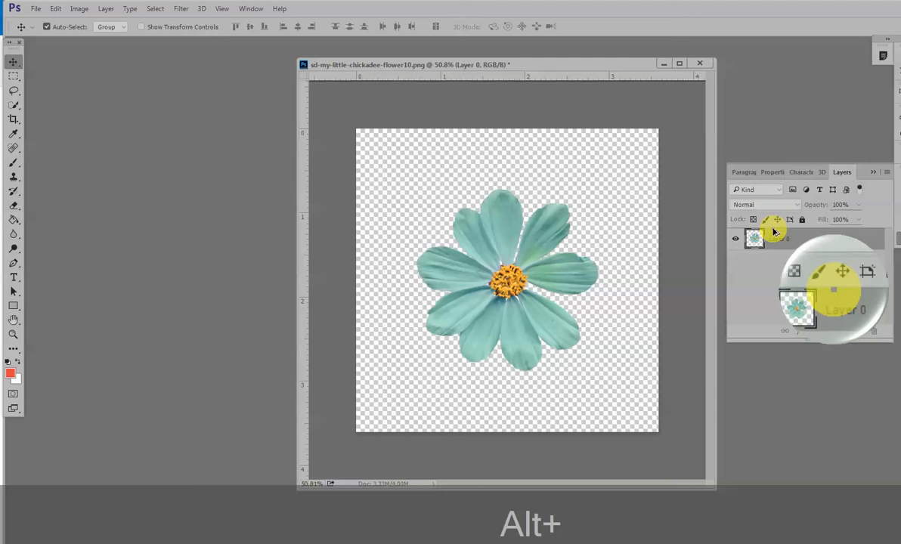
pyautogui.moveTo(773, 232); pyautogui.dragTo(775, 234)
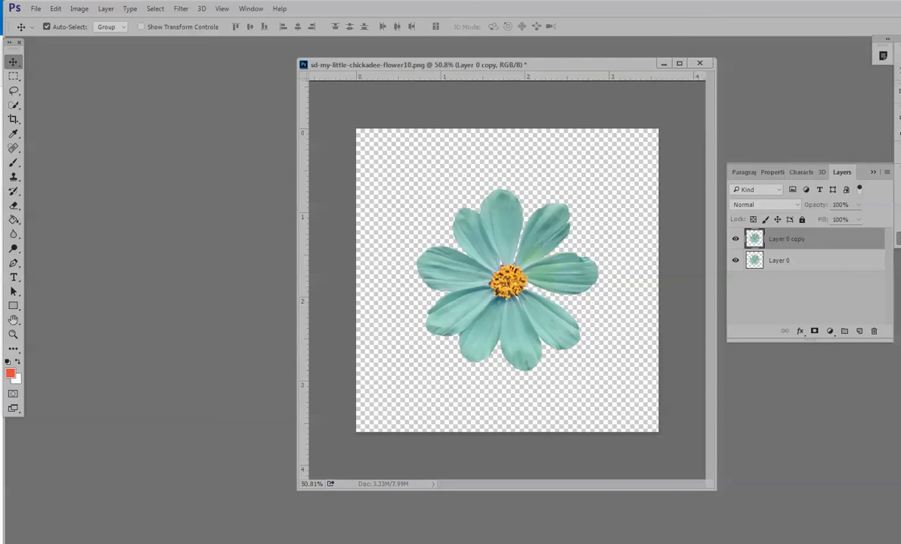
pyautogui.click(874, 332)
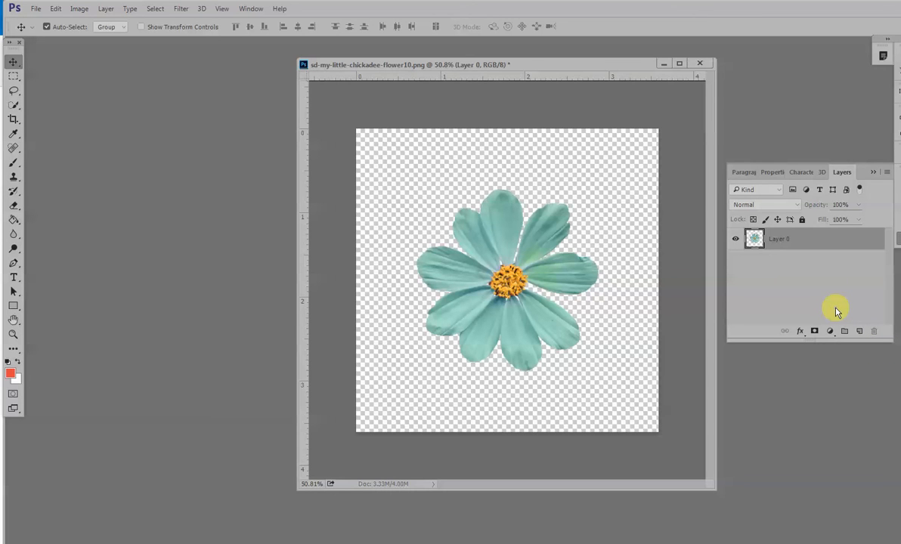
# Step: Copy the flower directly on the canvas, offsetting it up and to the left of the original, and delete the copy's layer
pyautogui.press('alt')
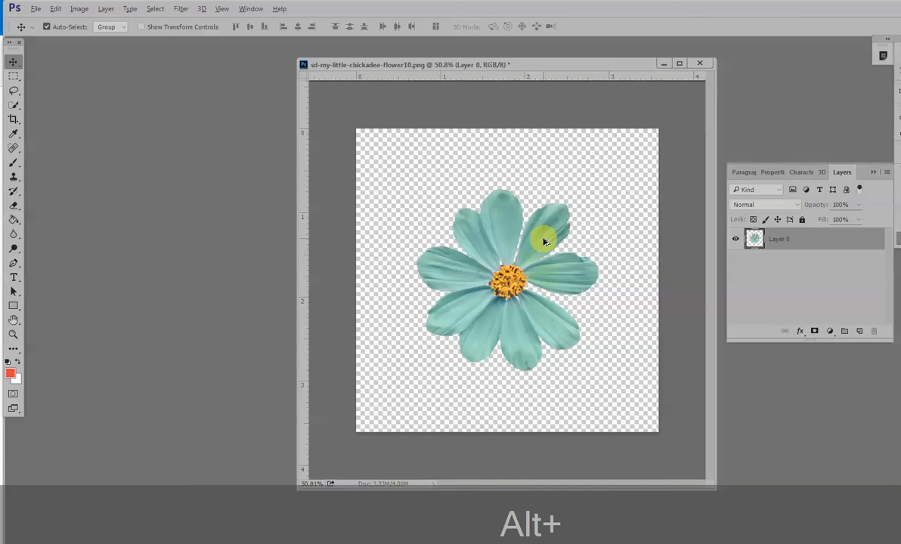
pyautogui.moveTo(539, 237); pyautogui.dragTo(471, 192)
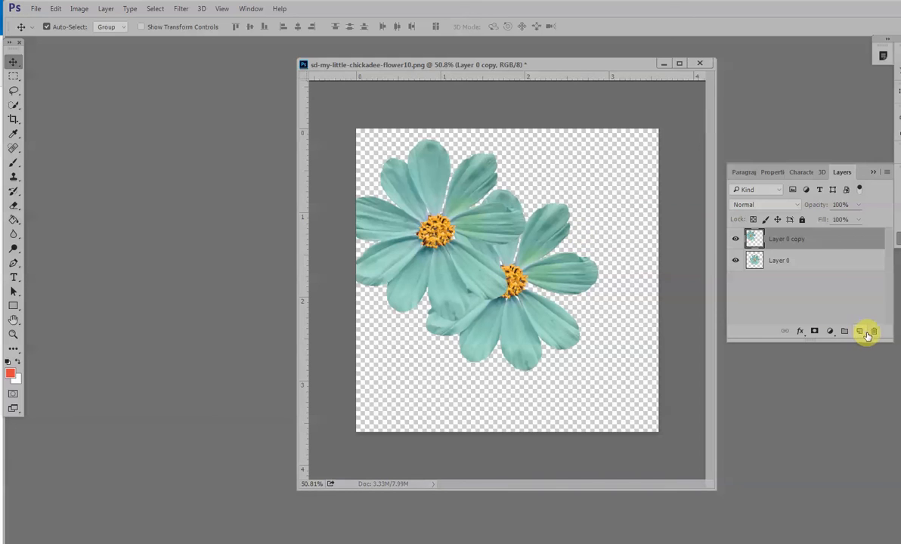
pyautogui.click(869, 333)
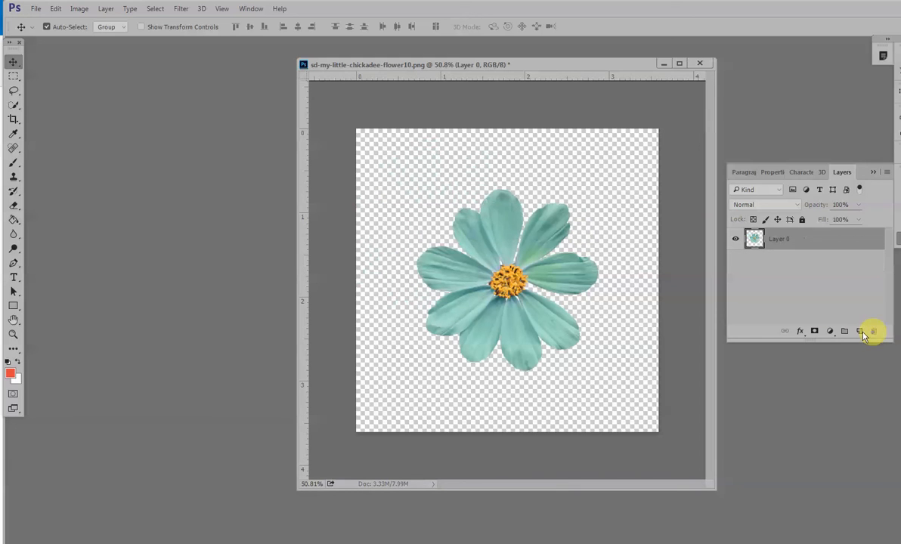
# Step: Copy the flower with transform controls shown, scale it to about 59% near the canvas's upper-left corner, and delete that copy
pyautogui.click(142, 28)
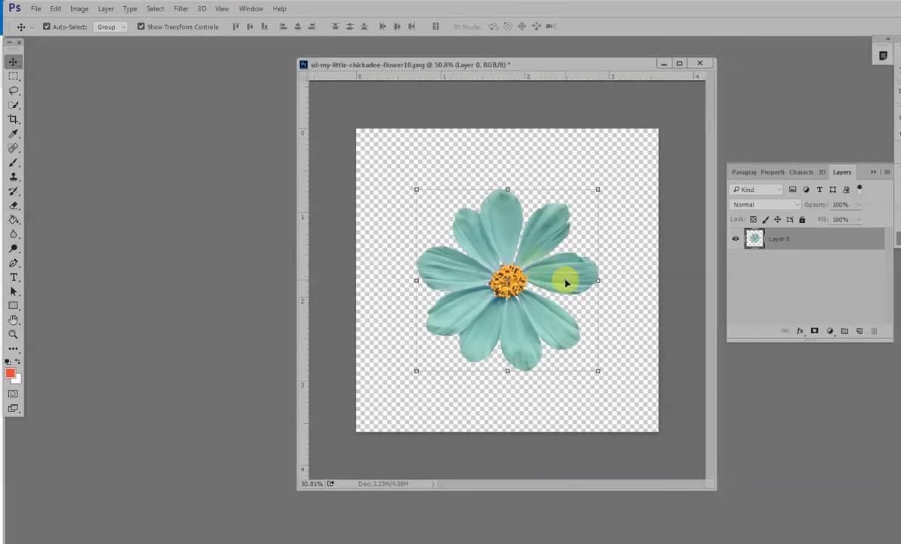
pyautogui.moveTo(567, 279); pyautogui.dragTo(507, 202)
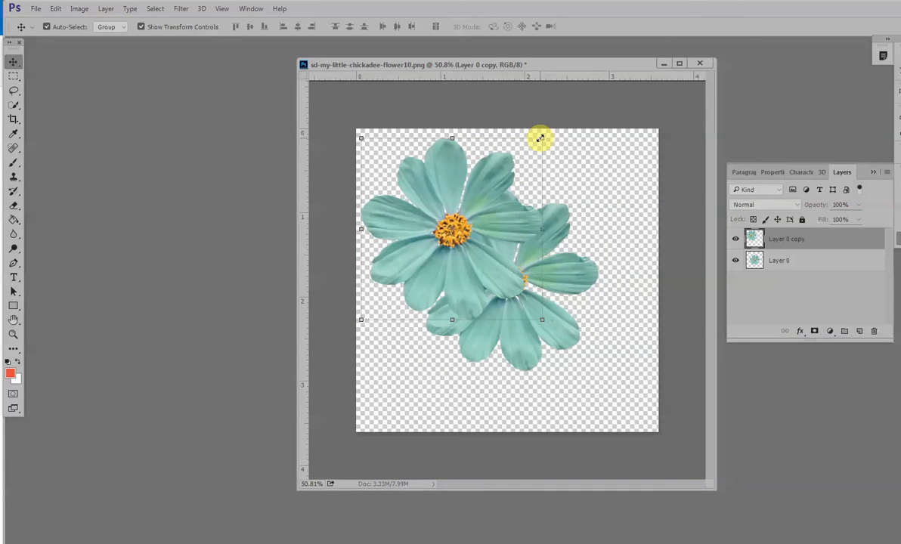
pyautogui.moveTo(542, 138); pyautogui.dragTo(504, 178)
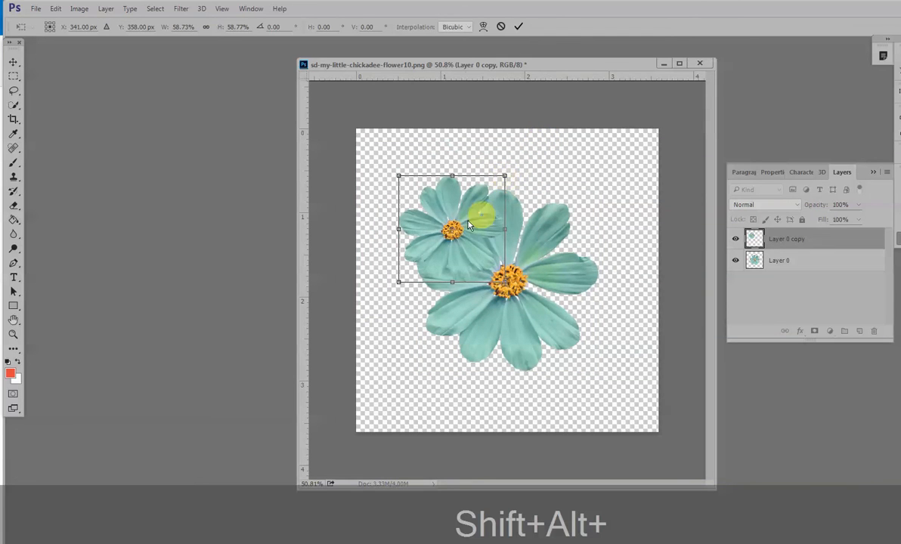
pyautogui.moveTo(482, 219); pyautogui.dragTo(453, 179)
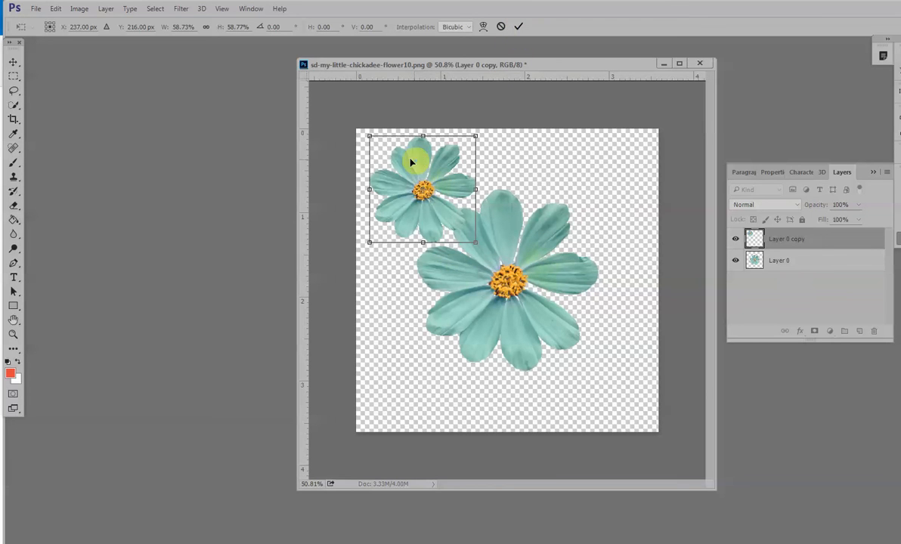
pyautogui.click(519, 28)
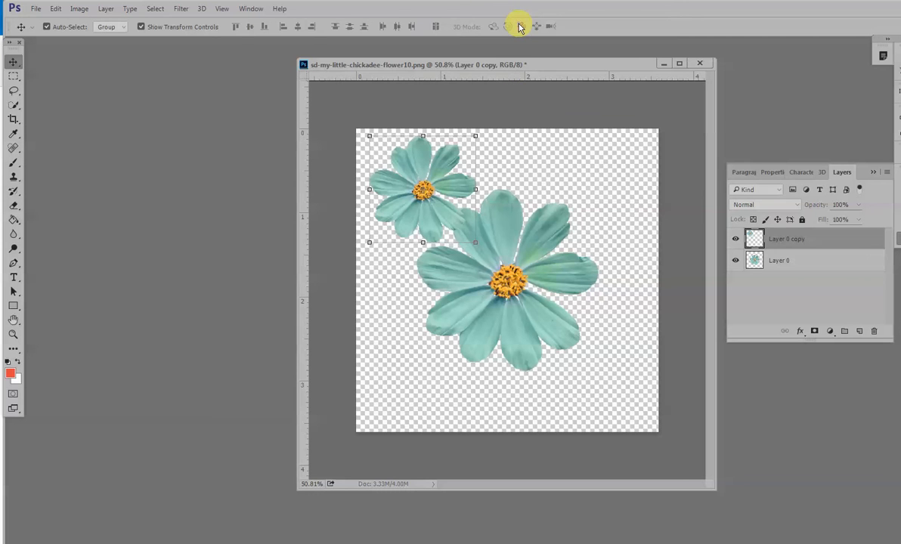
pyautogui.click(142, 27)
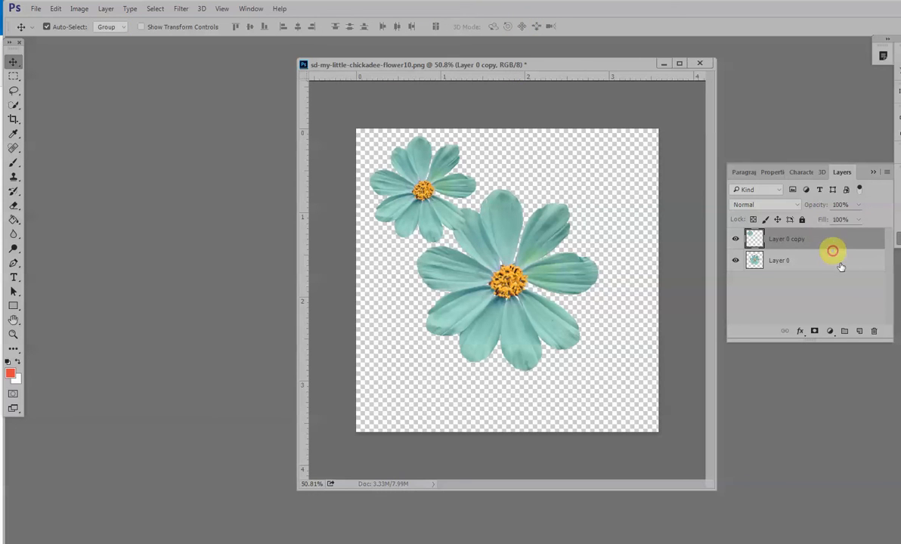
pyautogui.click(874, 332)
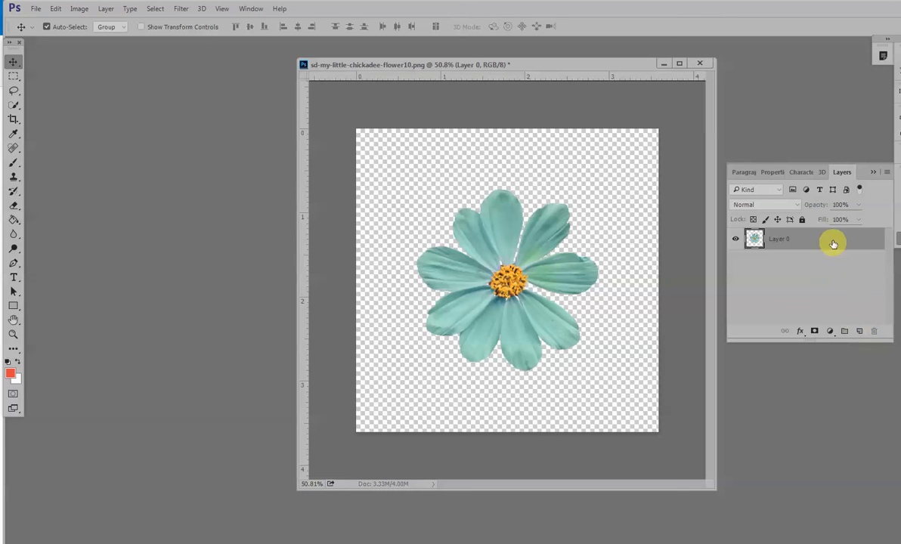
# Step: Duplicate Layer 0 in place as a new layer and delete the resulting copy
pyautogui.moveTo(835, 241); pyautogui.dragTo(857, 330)
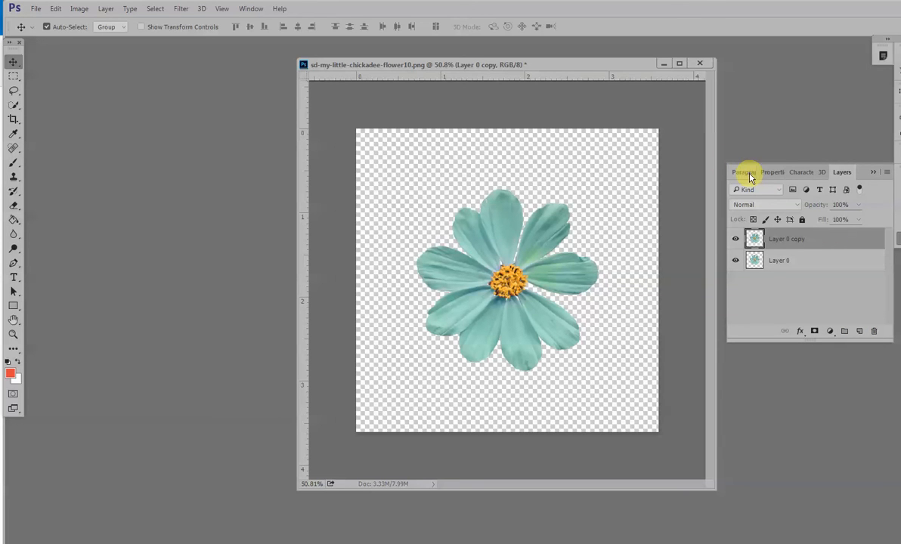
pyautogui.click(874, 325)
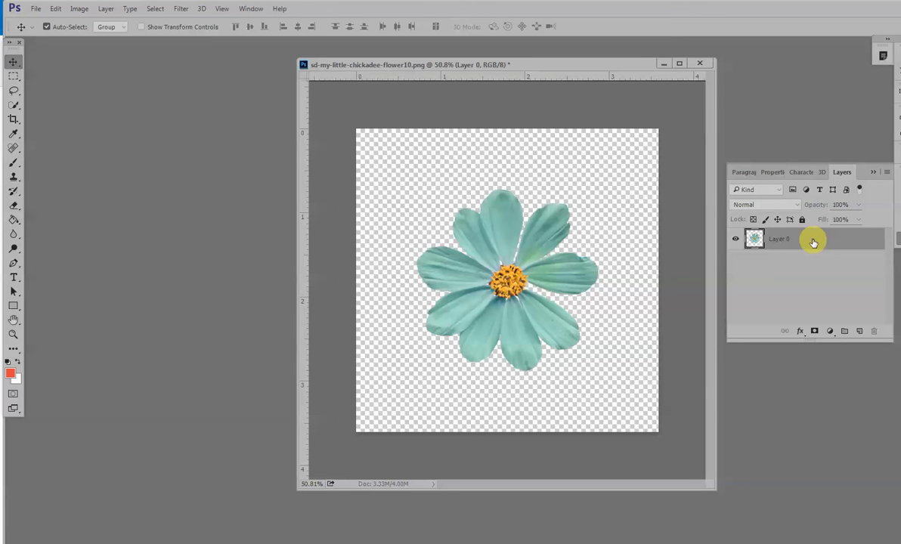
# Step: Duplicate Layer 0 and transform the copy near the canvas's upper-left corner, scaling it to about 61% and rotating it about -8.8°
pyautogui.hotkey('ctrl', 'j')
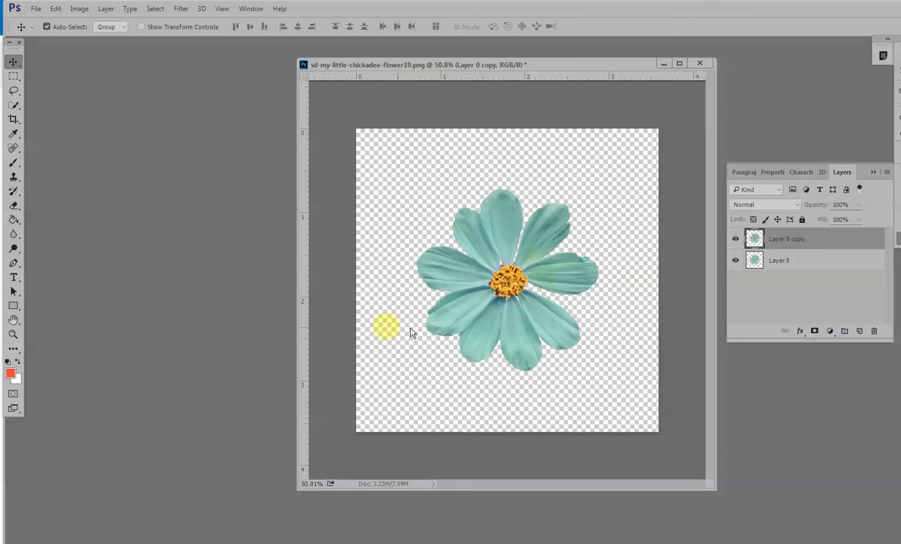
pyautogui.moveTo(476, 283); pyautogui.dragTo(417, 227)
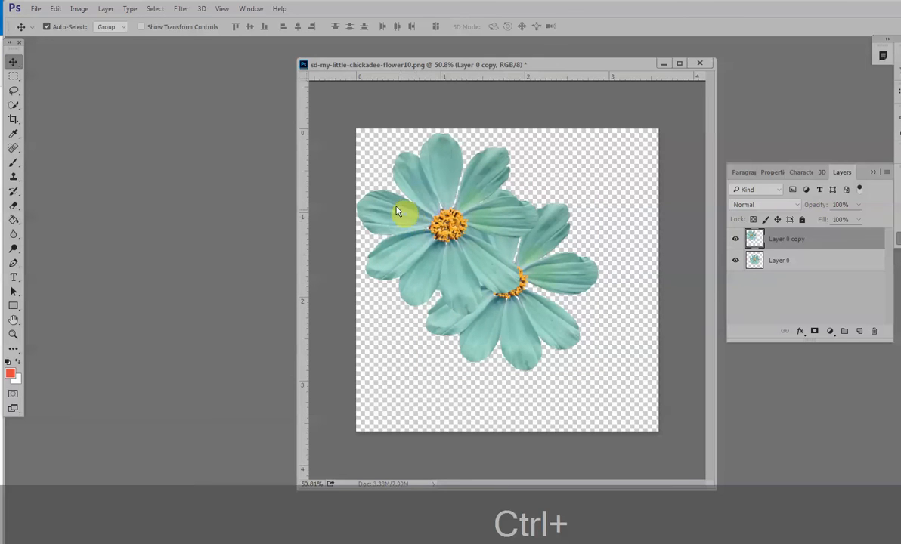
pyautogui.click(142, 28)
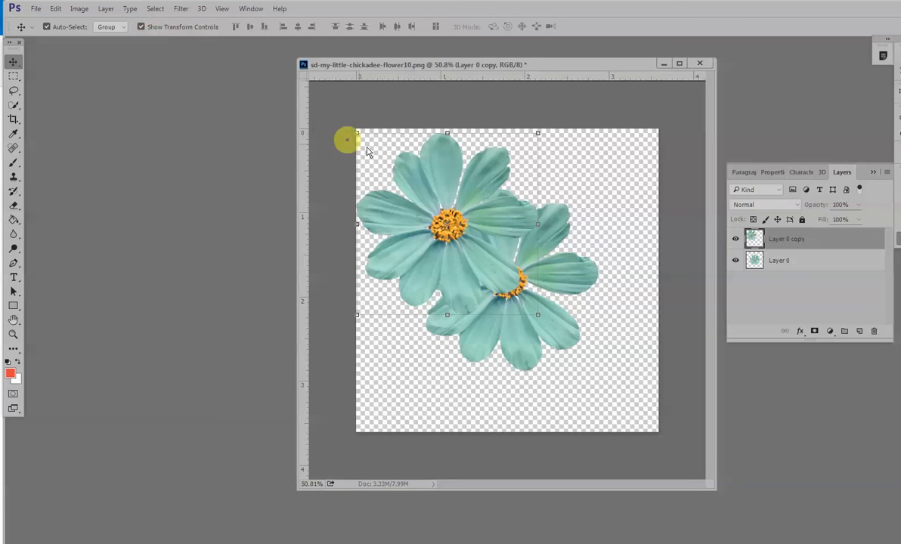
pyautogui.moveTo(537, 133); pyautogui.dragTo(437, 163)
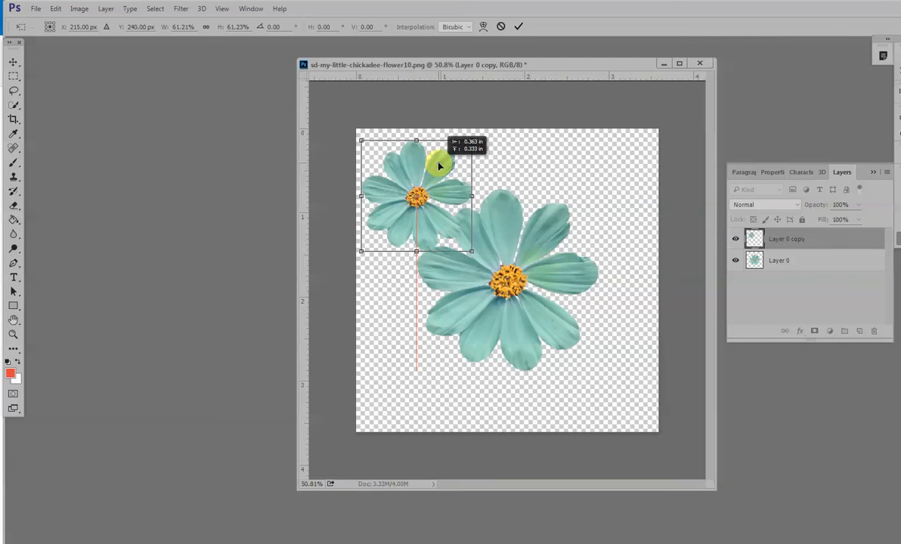
pyautogui.moveTo(504, 220); pyautogui.dragTo(509, 119)
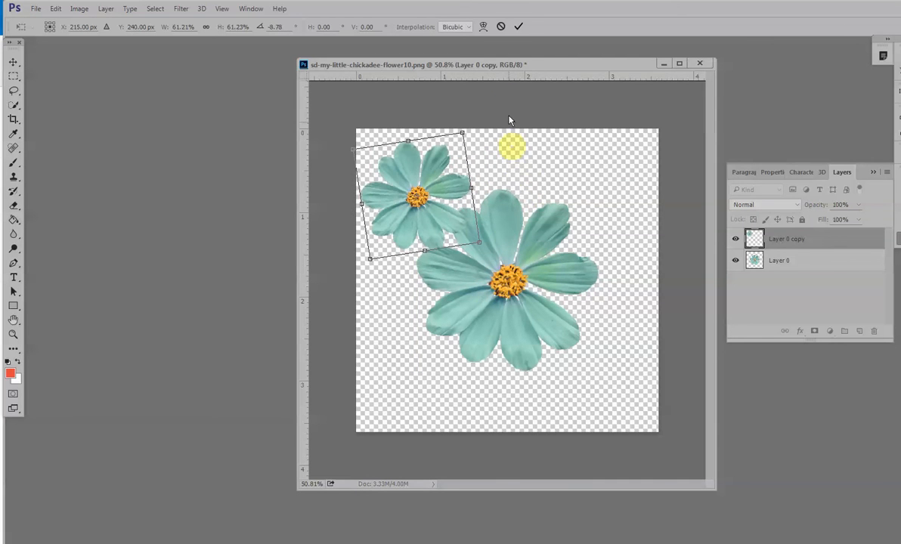
pyautogui.click(519, 28)
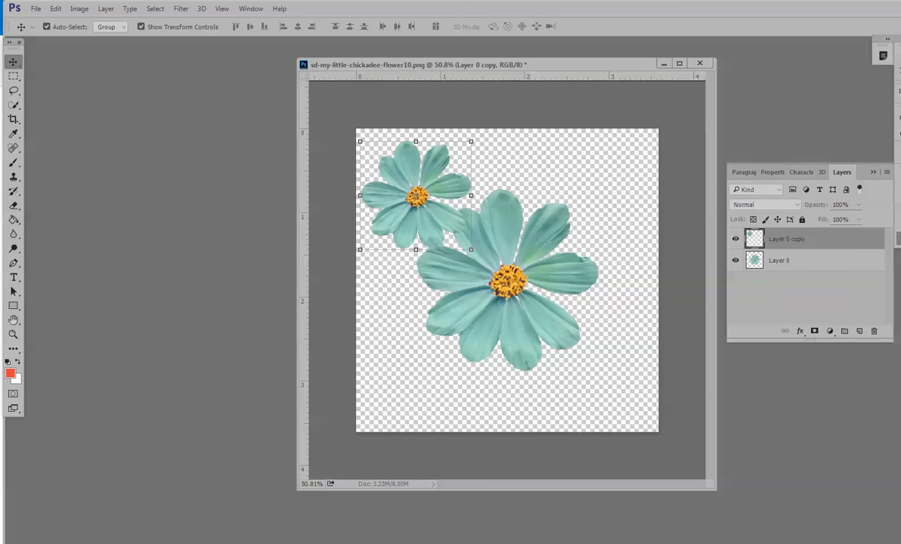